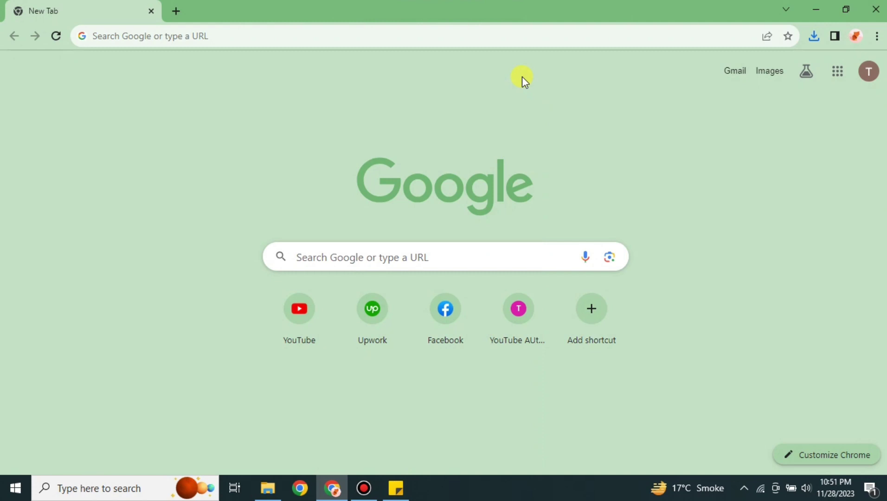
Show the recent search suggestions under the Chrome address bar.
click(453, 37)
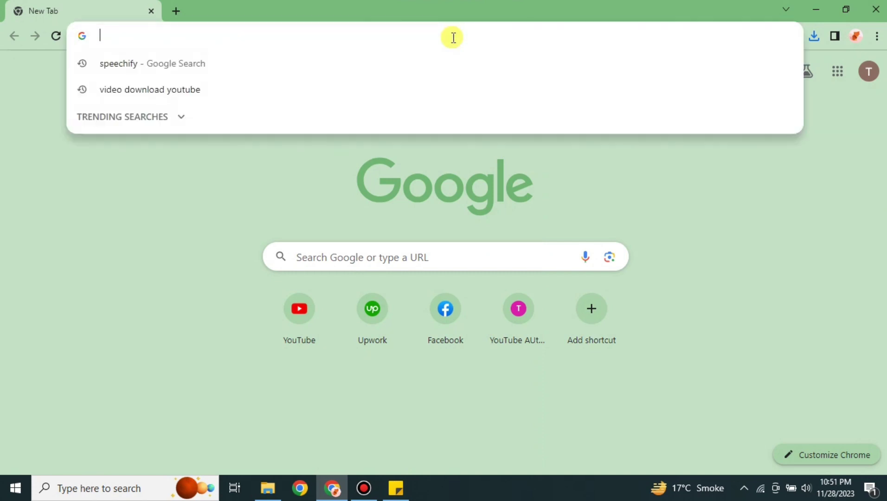
Search Google for 'speechify' and open the speechify.com result.
click(246, 68)
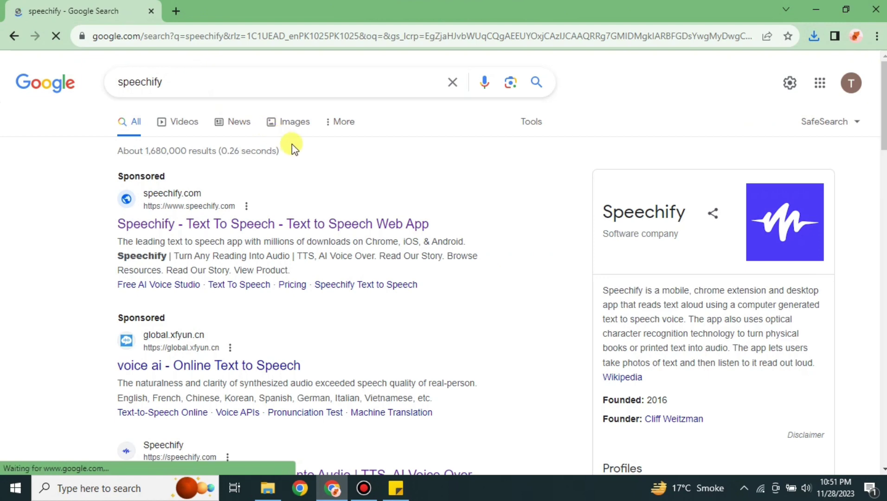
scroll(406, 420, down, 5)
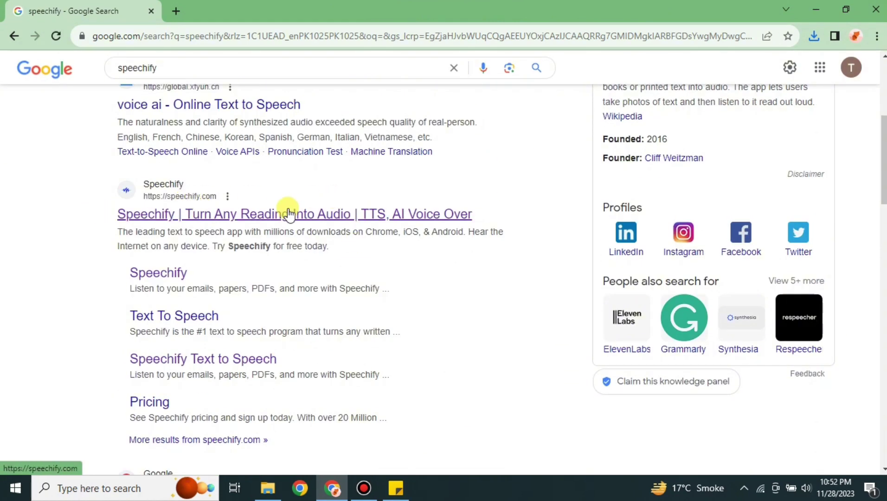
click(195, 215)
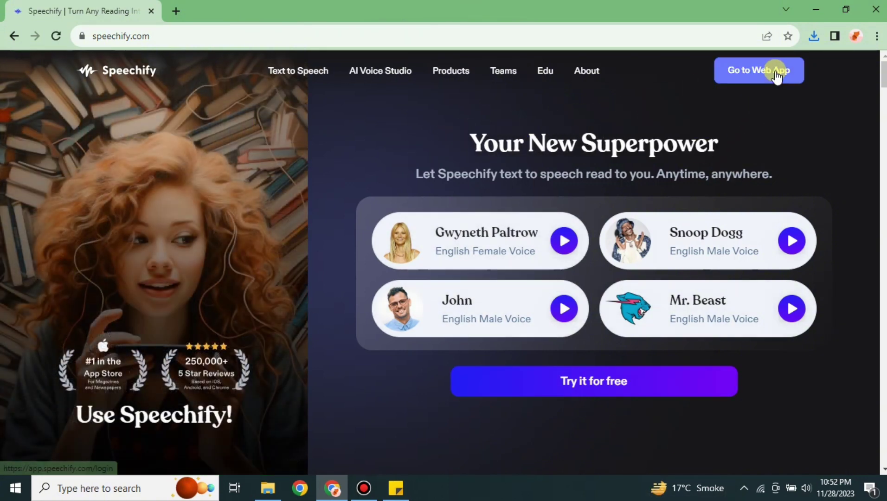
Open the Speechify web app and launch Create Professional Voice Over in Speechify Studio.
click(765, 81)
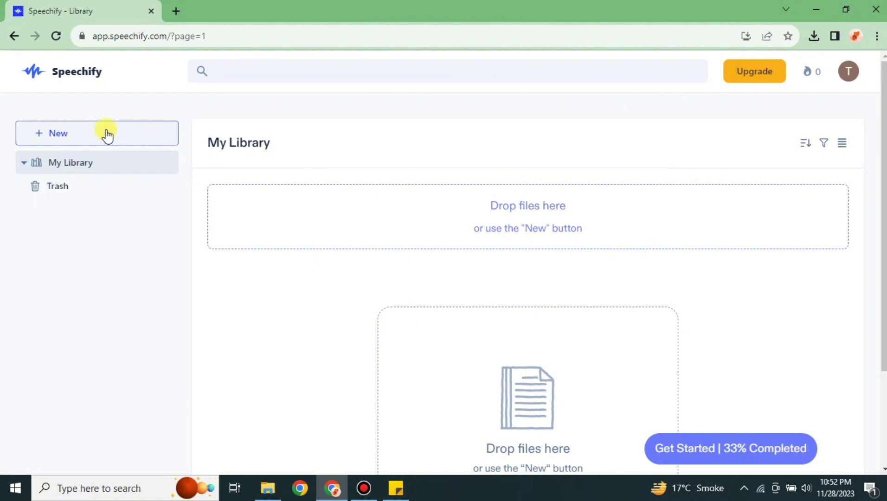
click(127, 135)
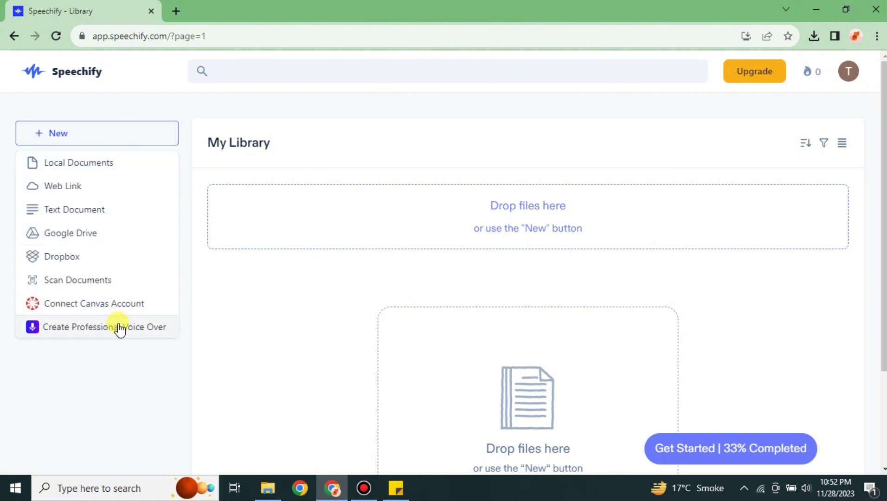
click(88, 328)
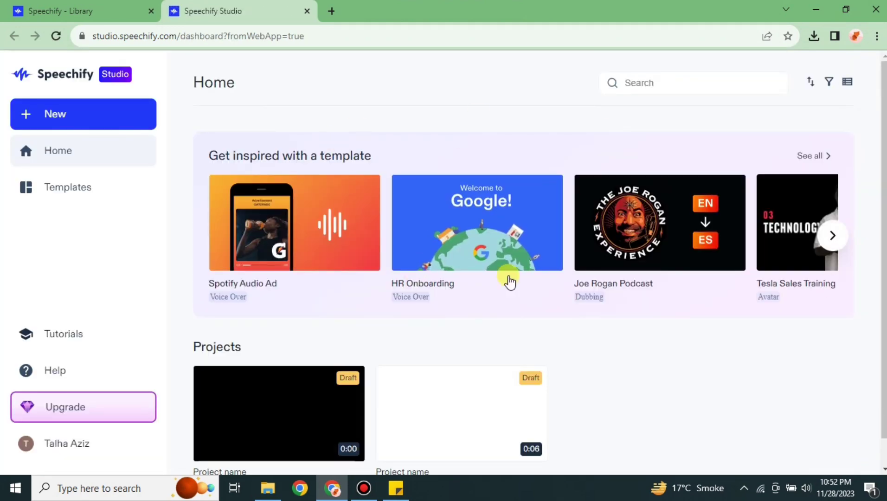
Create a new AI Voice Over project from the + New menu.
click(79, 120)
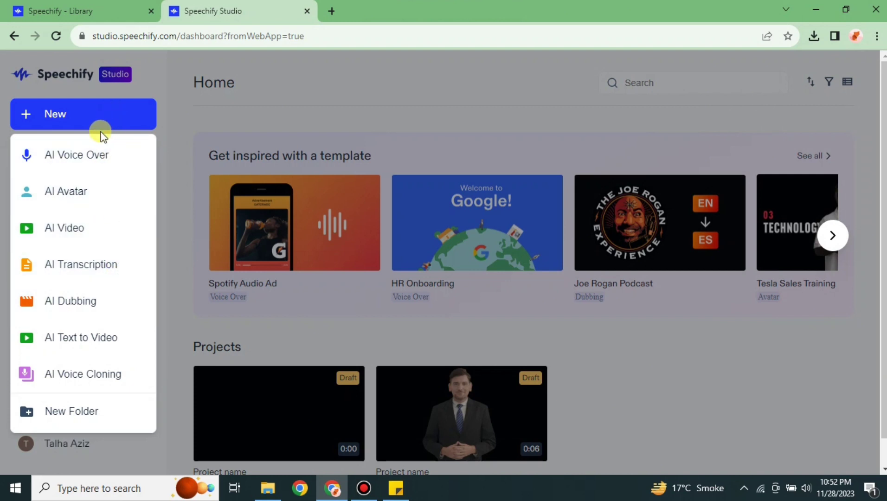
click(94, 163)
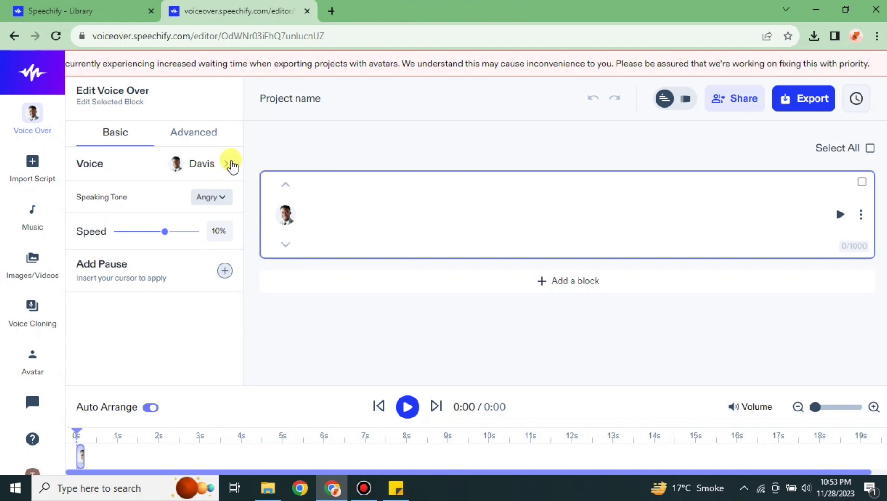
Try the Jenny and Guy voices, then settle on Ashley for the script block.
click(220, 166)
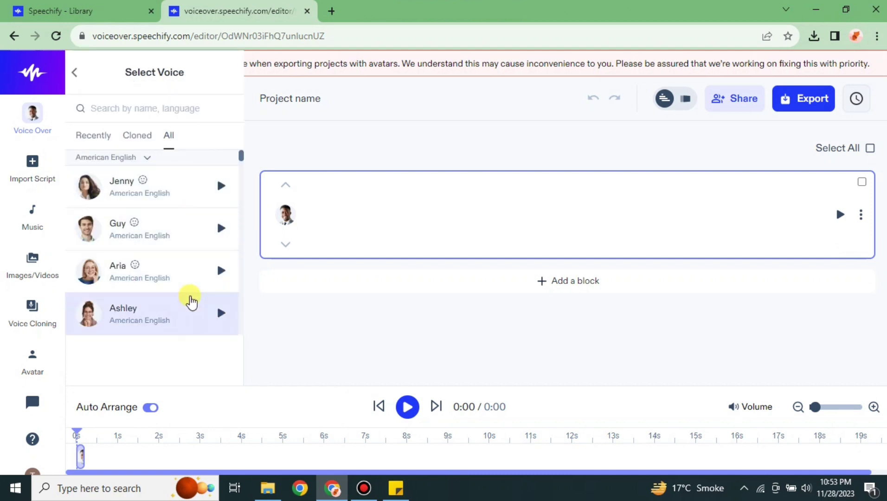
scroll(190, 209, down, 5)
scroll(190, 251, up, 5)
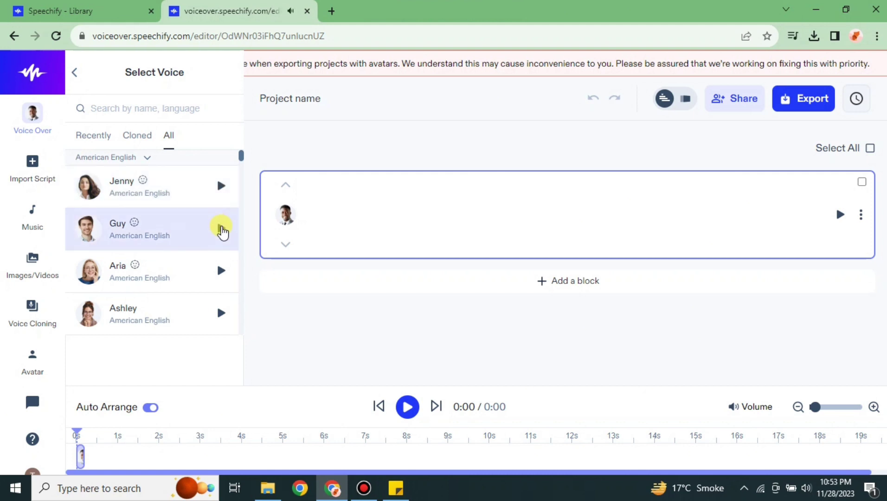
click(222, 185)
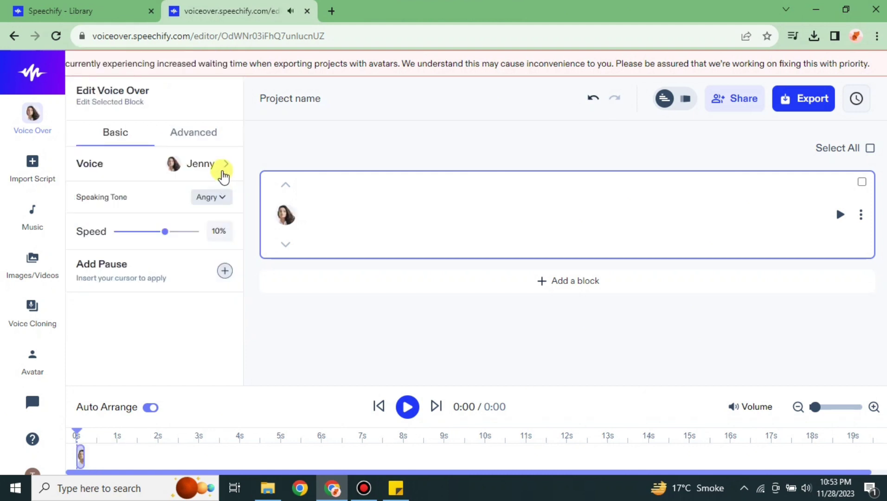
click(223, 177)
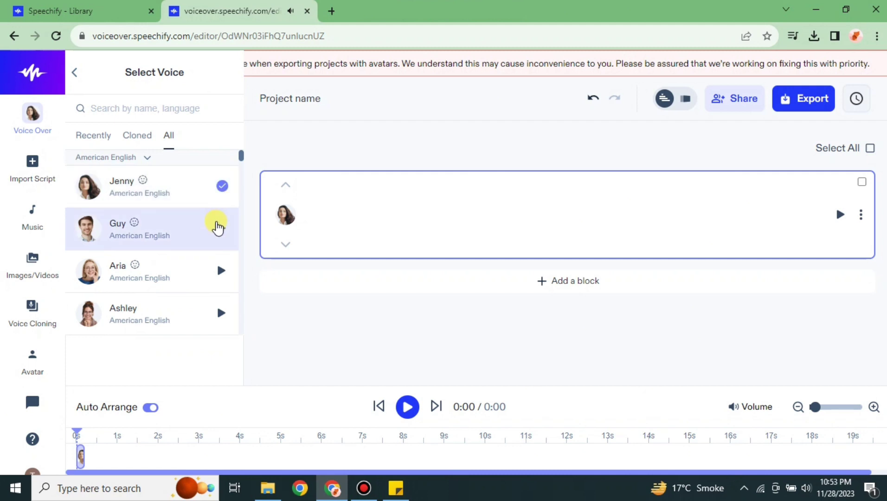
click(218, 225)
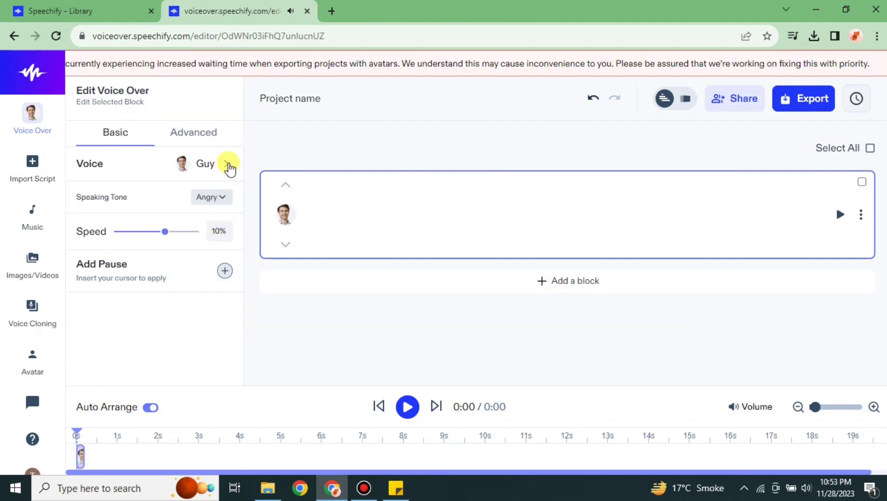
click(229, 165)
click(223, 233)
click(227, 168)
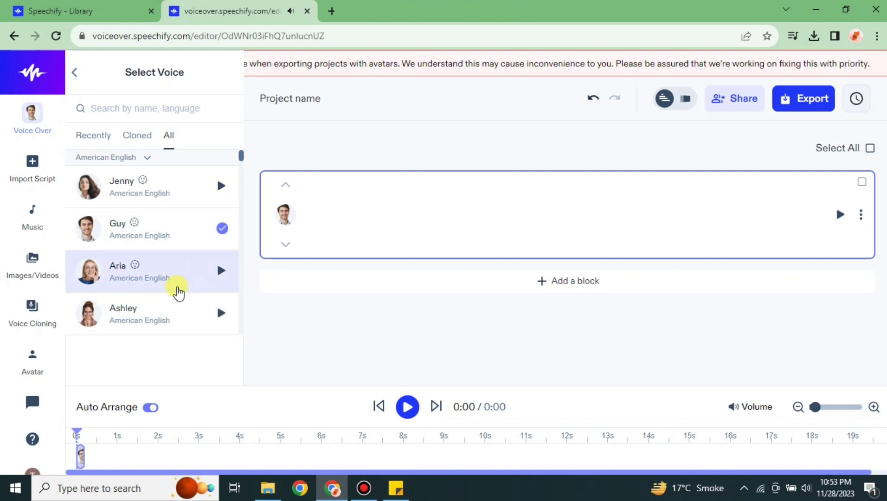
click(158, 311)
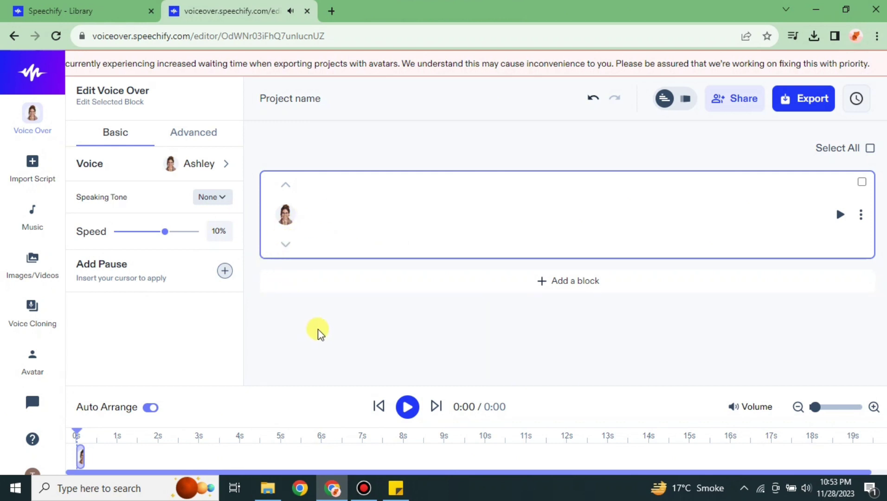
Select the script block and leave its speaking tone at None.
click(319, 202)
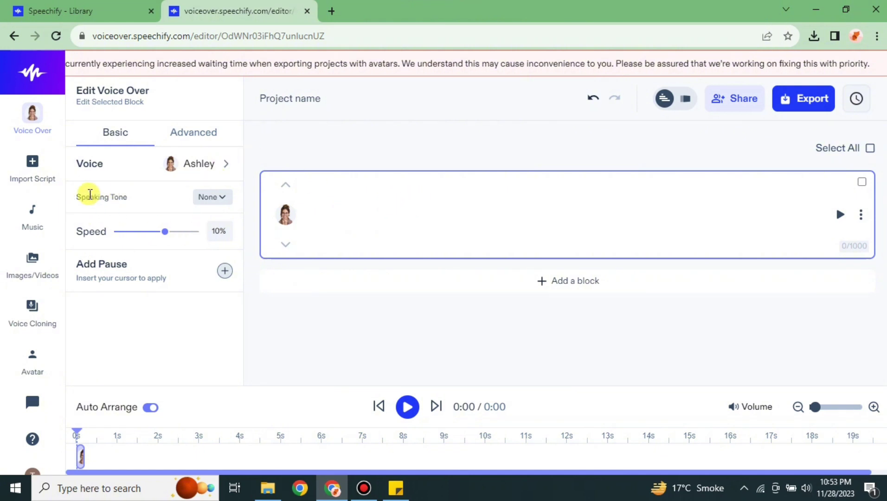
click(224, 208)
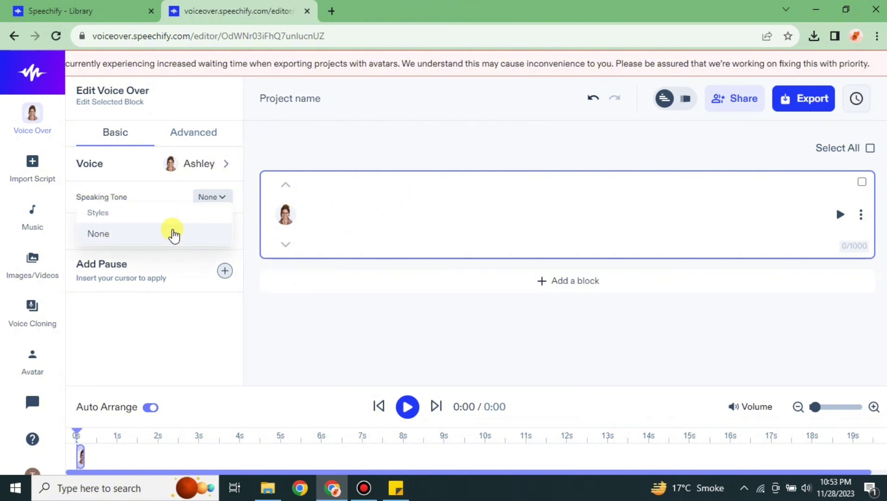
click(204, 232)
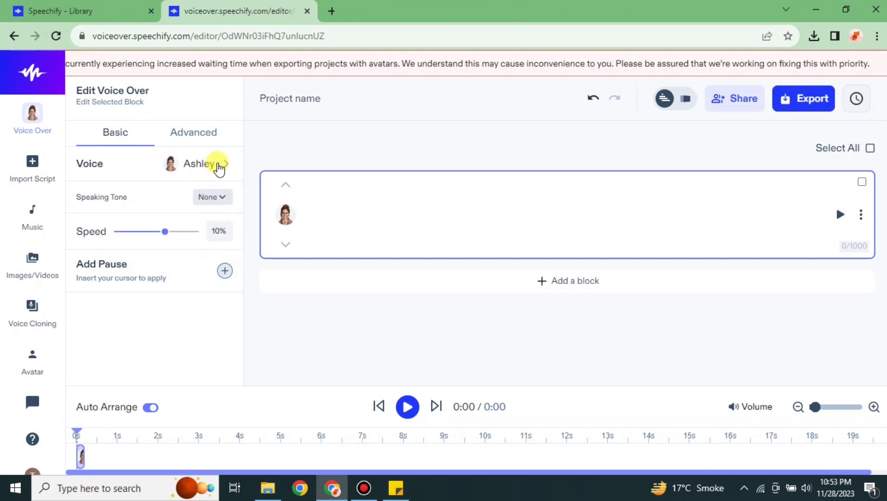
Switch the block's voice to Jenny with the Assistant speaking tone.
click(223, 172)
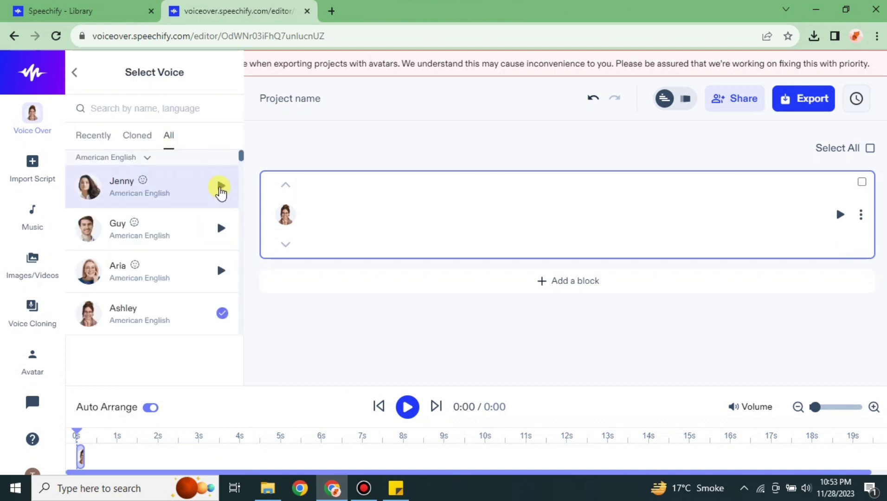
click(201, 187)
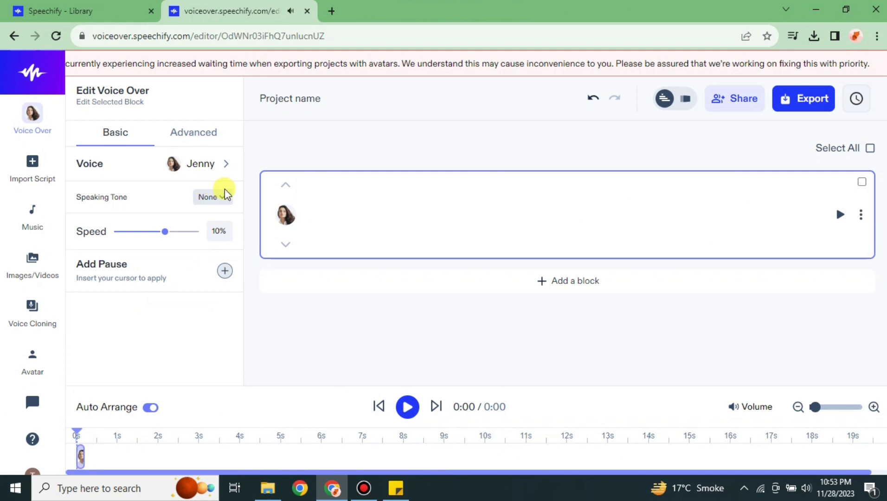
click(218, 203)
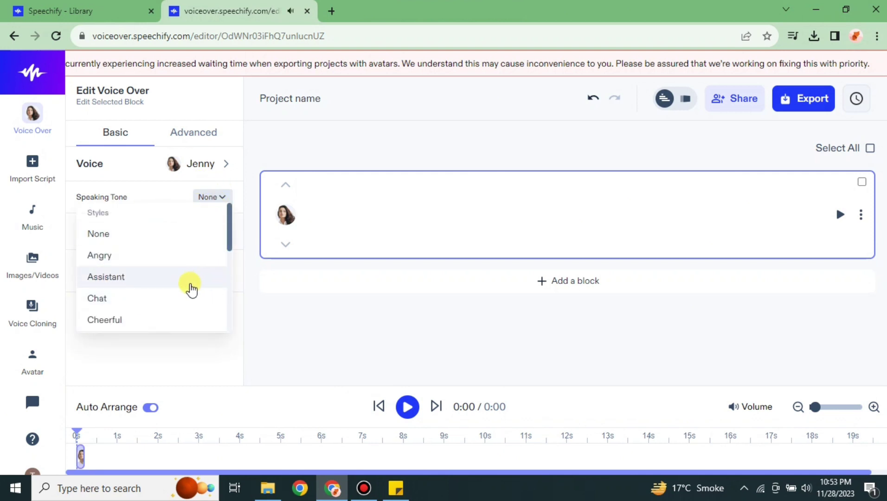
click(176, 276)
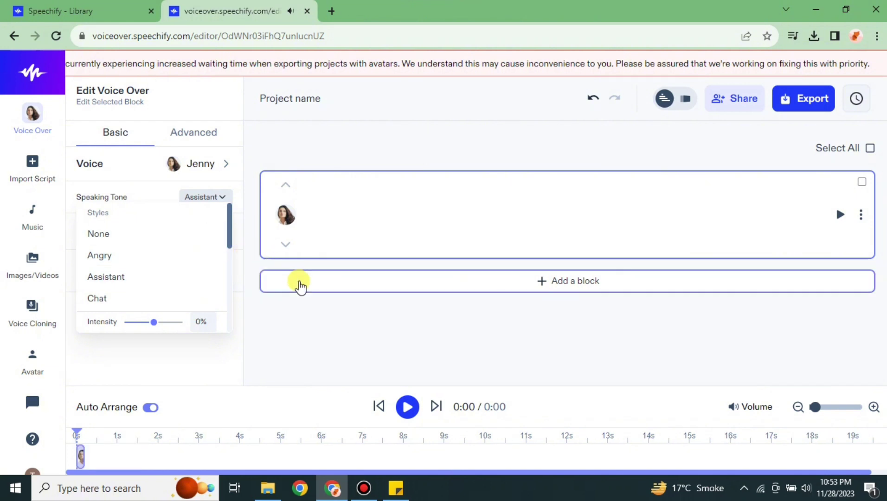
click(320, 311)
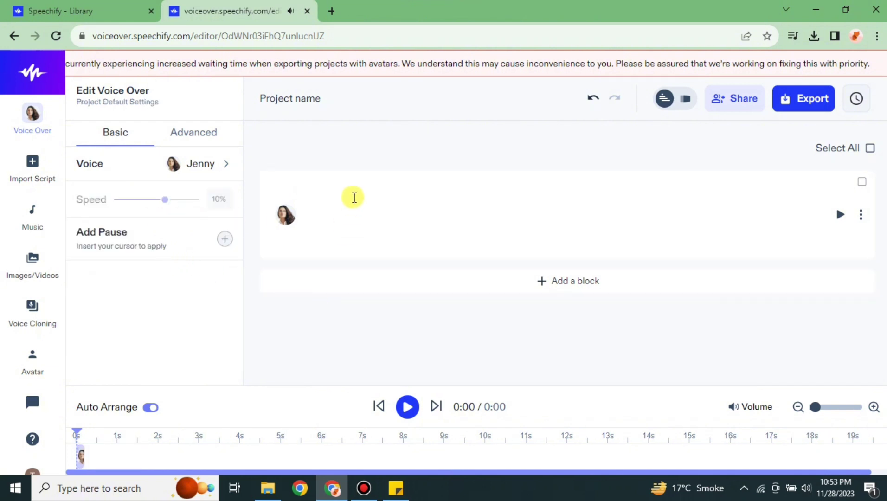
click(346, 202)
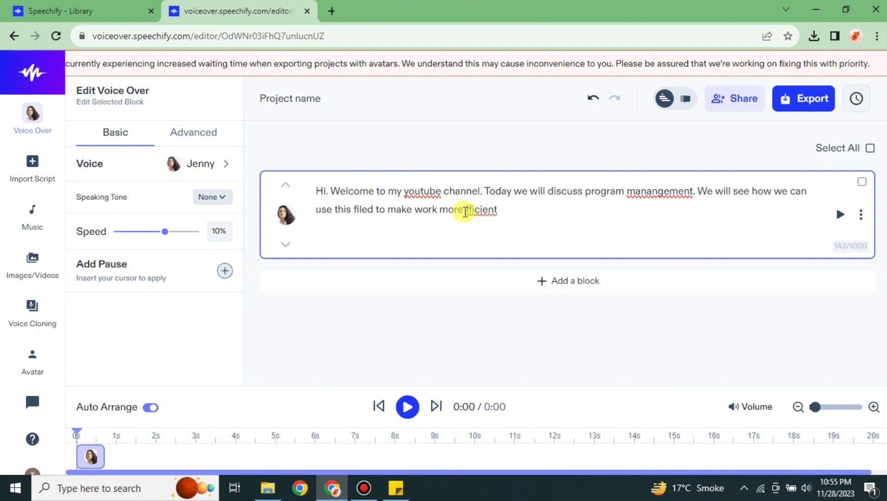
Fix 'efficient', change 'youtube' to 'YouTube' and 'manangement' to 'management'.
click(466, 209)
text(e)
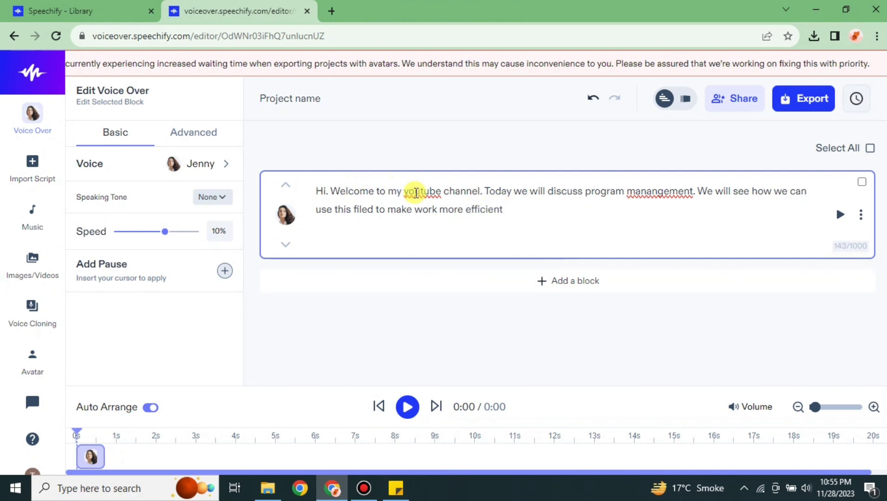
right_click(420, 192)
click(477, 204)
right_click(670, 193)
click(714, 202)
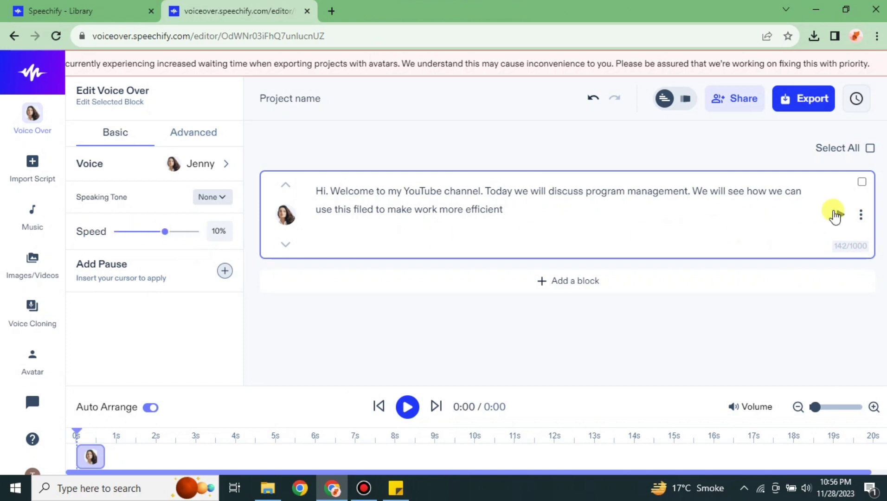
Preview block one, add a 250ms Extra Weak pause before 'We will see', then add a second block.
click(841, 215)
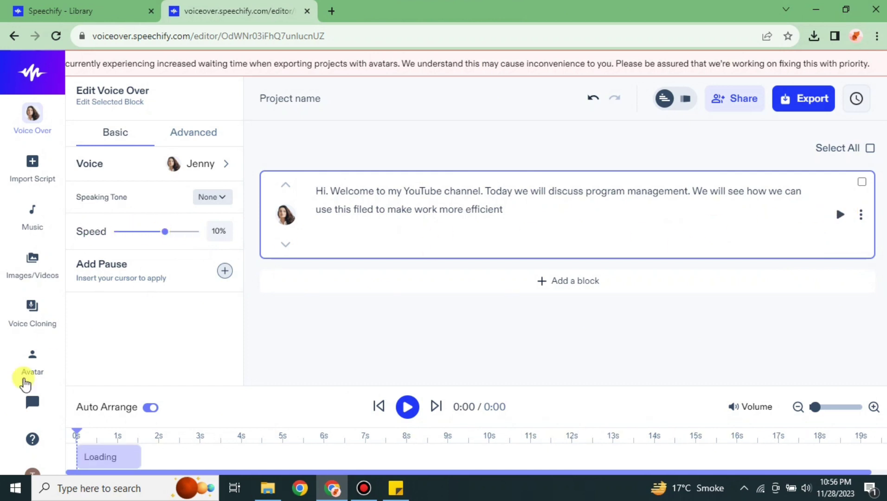
click(835, 214)
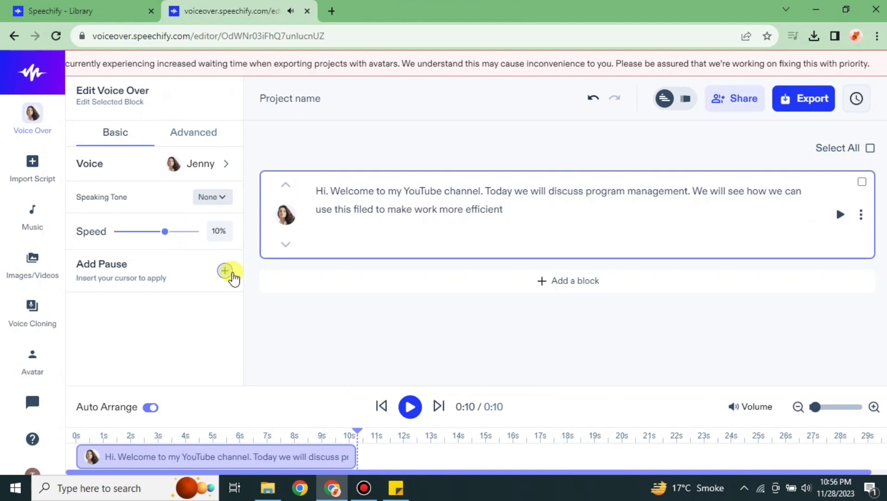
click(695, 195)
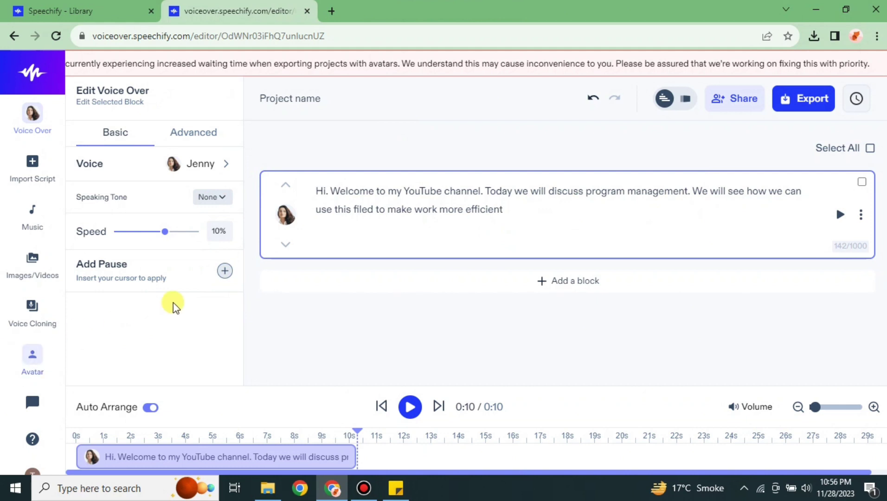
click(227, 273)
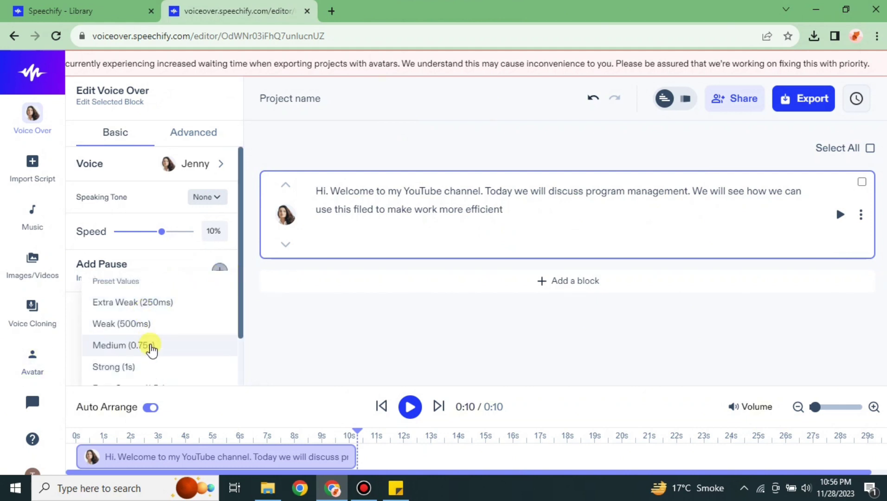
click(162, 303)
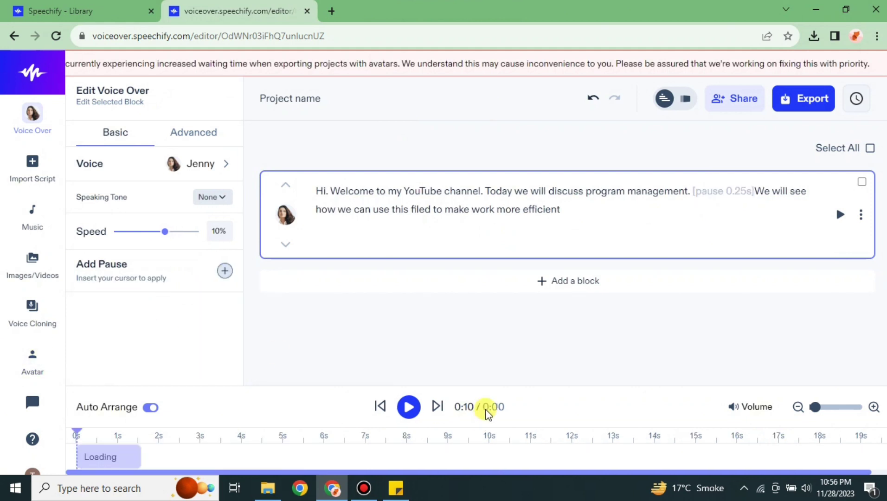
click(409, 410)
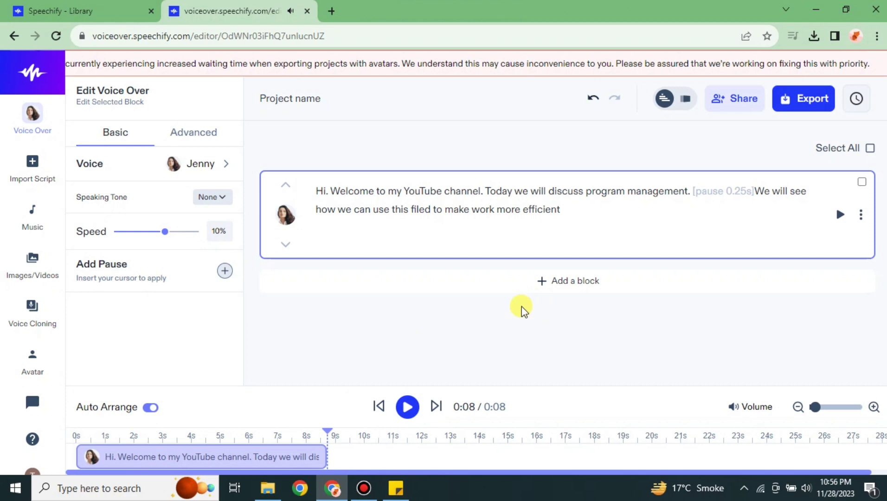
click(559, 282)
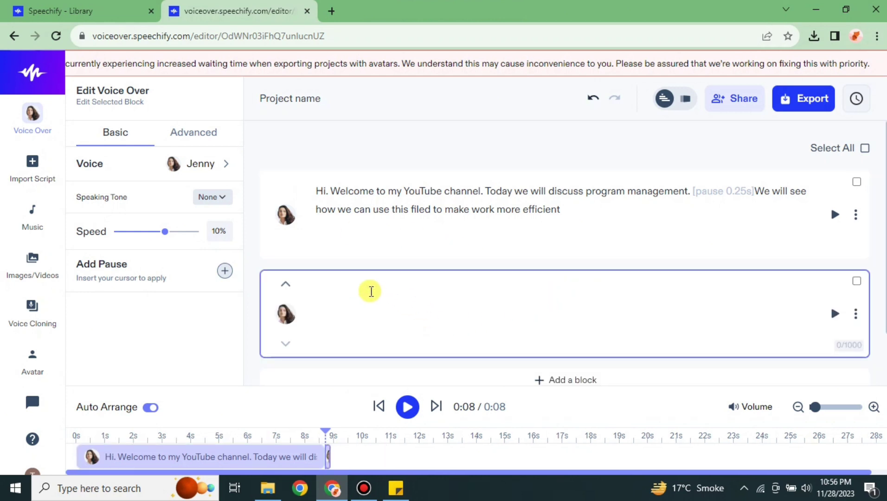
Give the second block the Guy voice and the text 'Hi, how are you'.
click(400, 247)
click(337, 297)
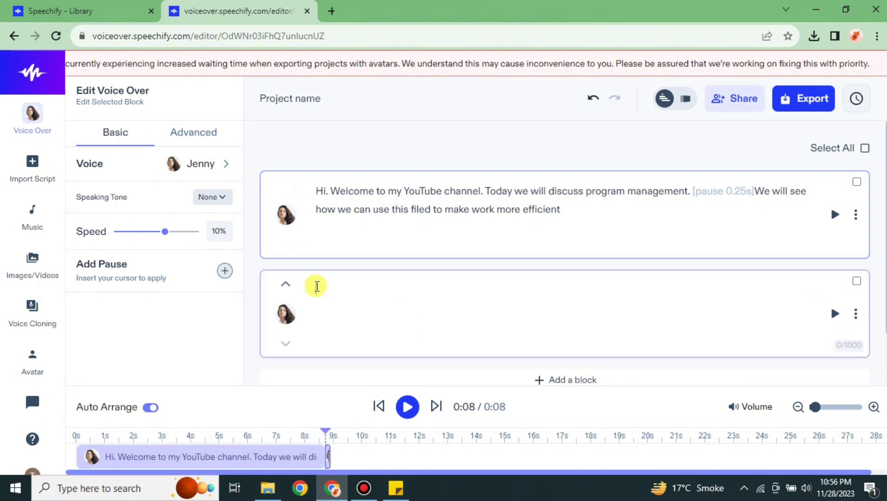
click(226, 175)
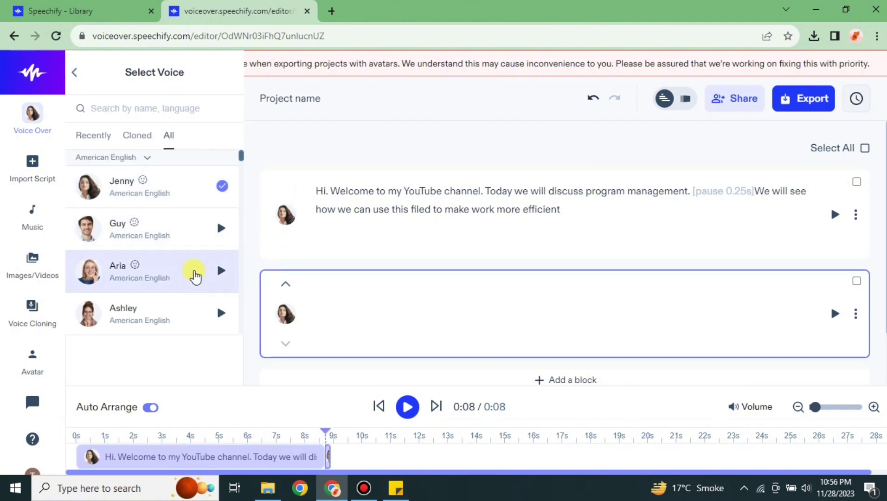
click(146, 239)
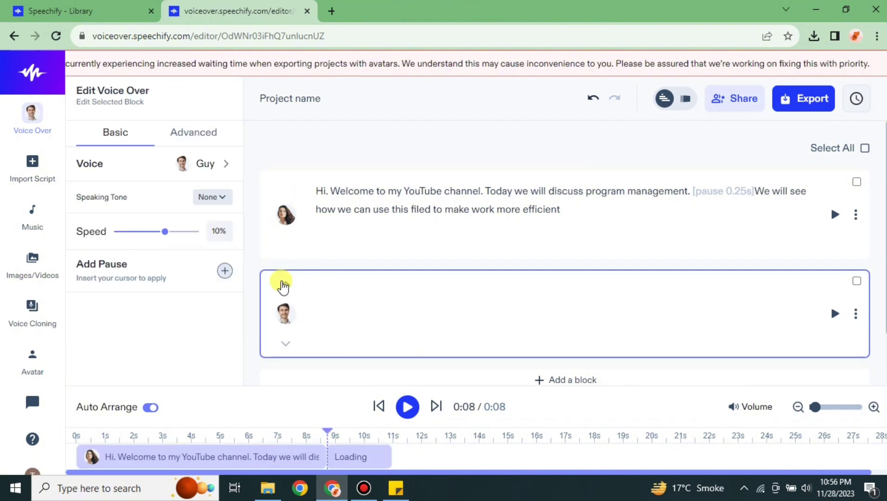
click(360, 311)
text(Hi, )
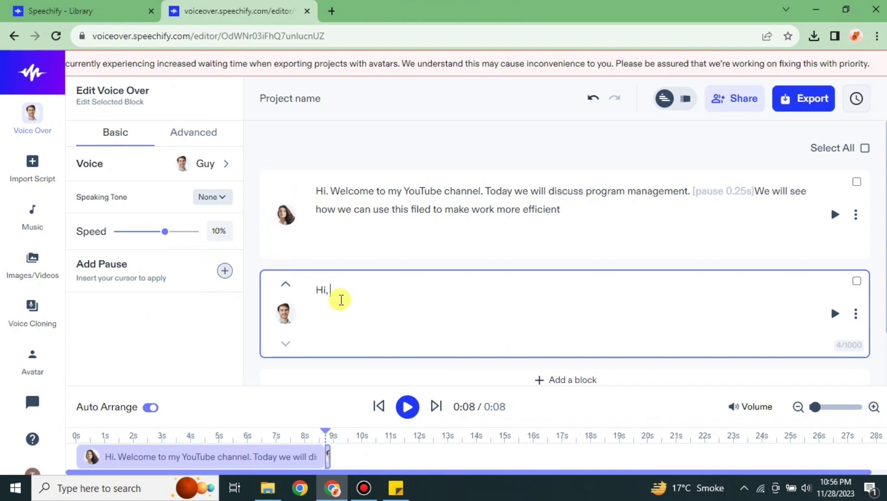
text(how are you)
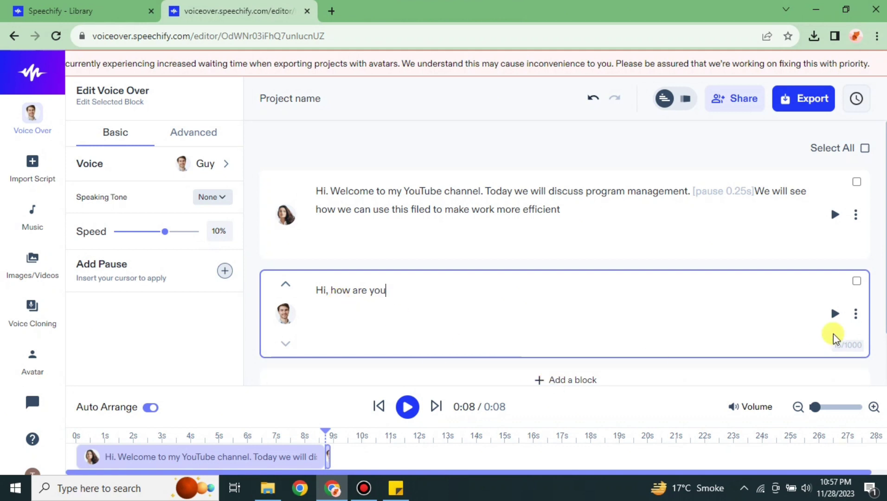
Generate and play the second block's voice-over preview.
click(834, 314)
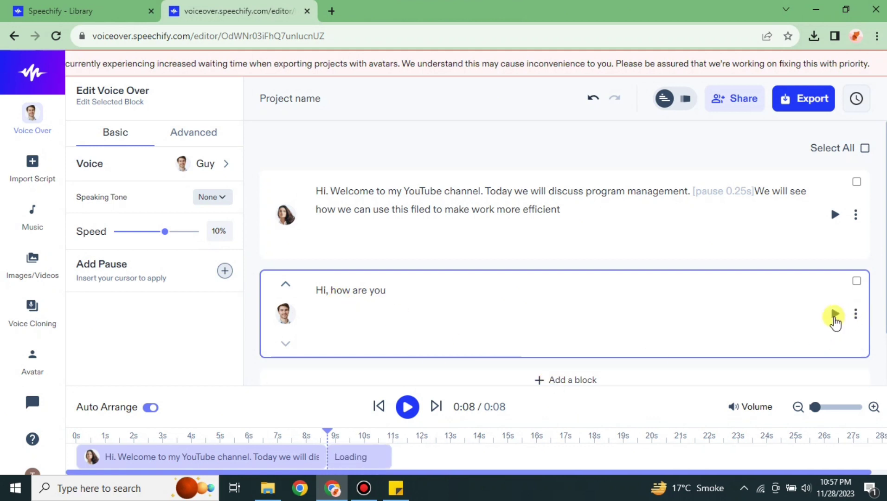
click(834, 314)
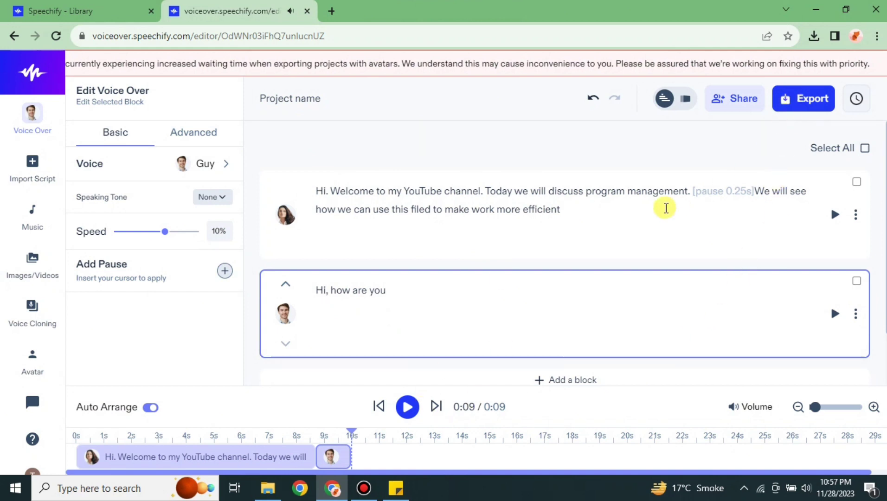
click(245, 344)
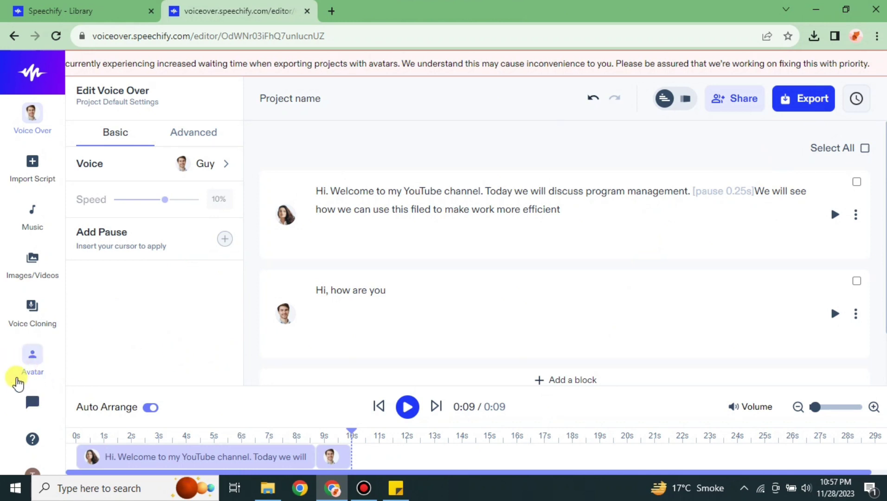
Assign the Angela avatar to scene 1 and Austin to scene 2.
click(33, 354)
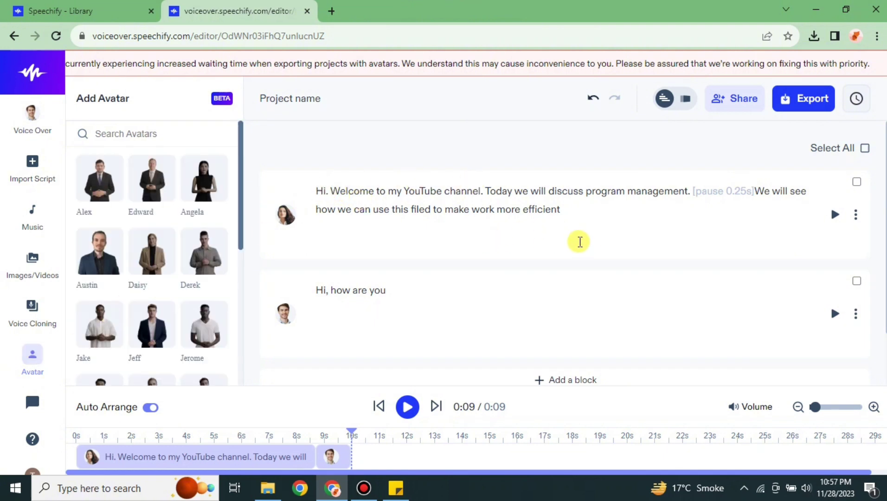
click(208, 179)
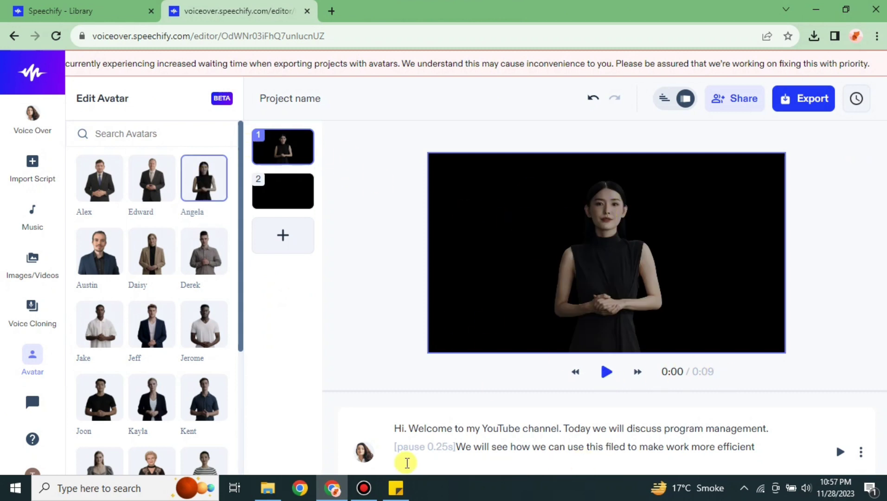
click(295, 188)
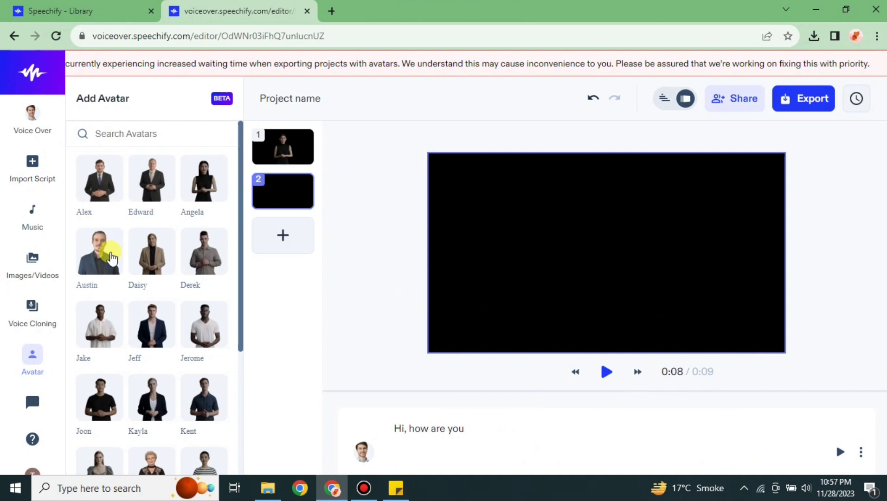
click(111, 253)
click(291, 145)
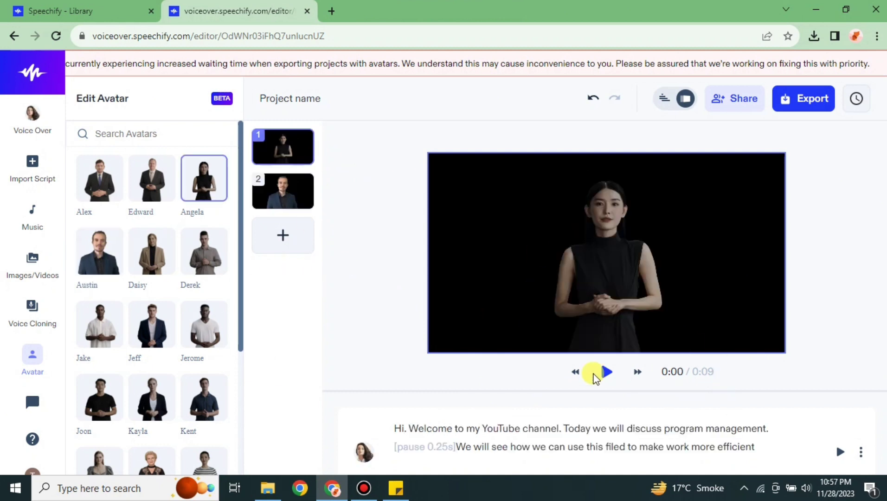
Play the 9-second two-scene avatar video preview from the beginning.
click(605, 373)
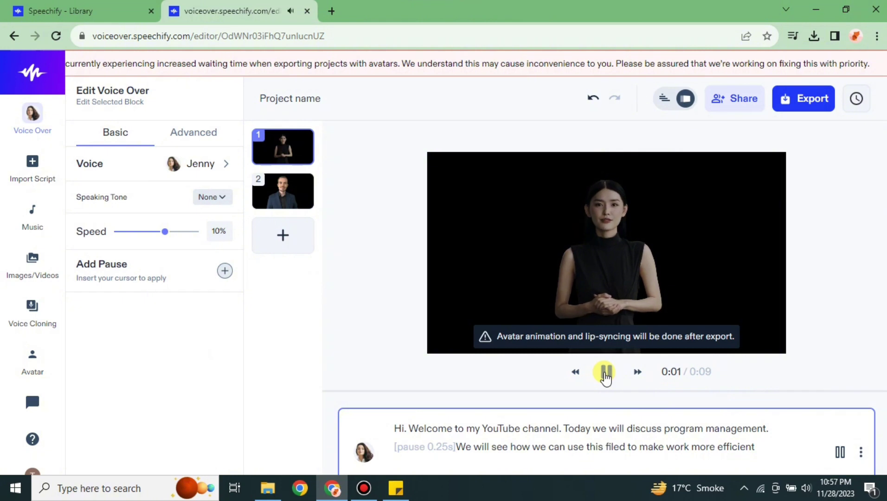